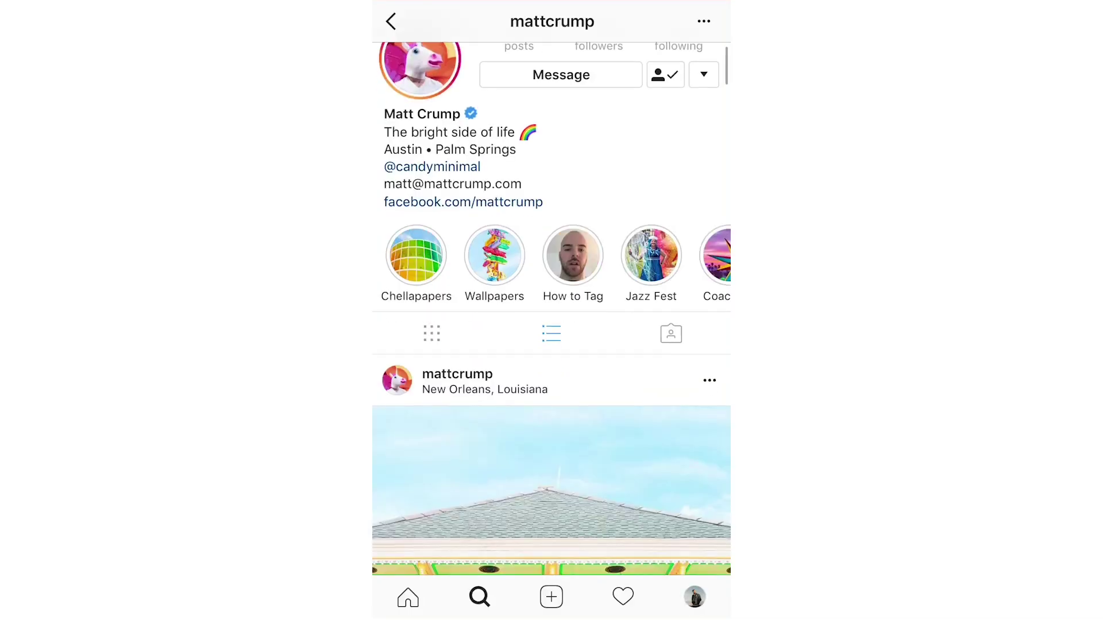
- Dismiss the version window and start an Adjustment Brush mask with feather 44
{"action": "scroll", "coordinate": [551, 310], "scroll_direction": "down", "scroll_amount": 15}
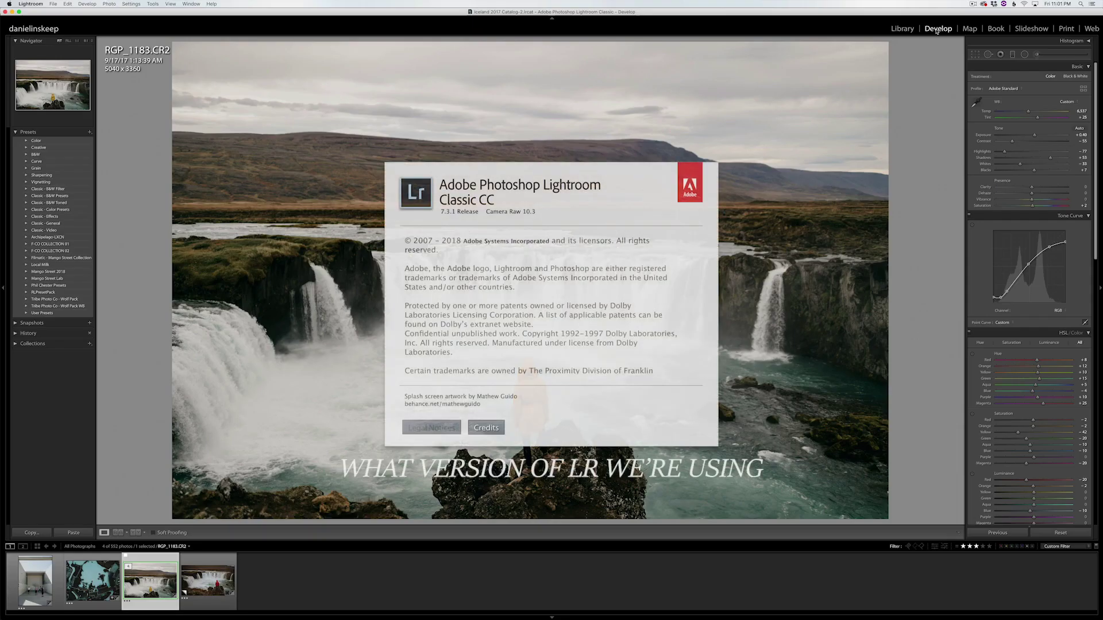
{"action": "key", "text": "Escape"}
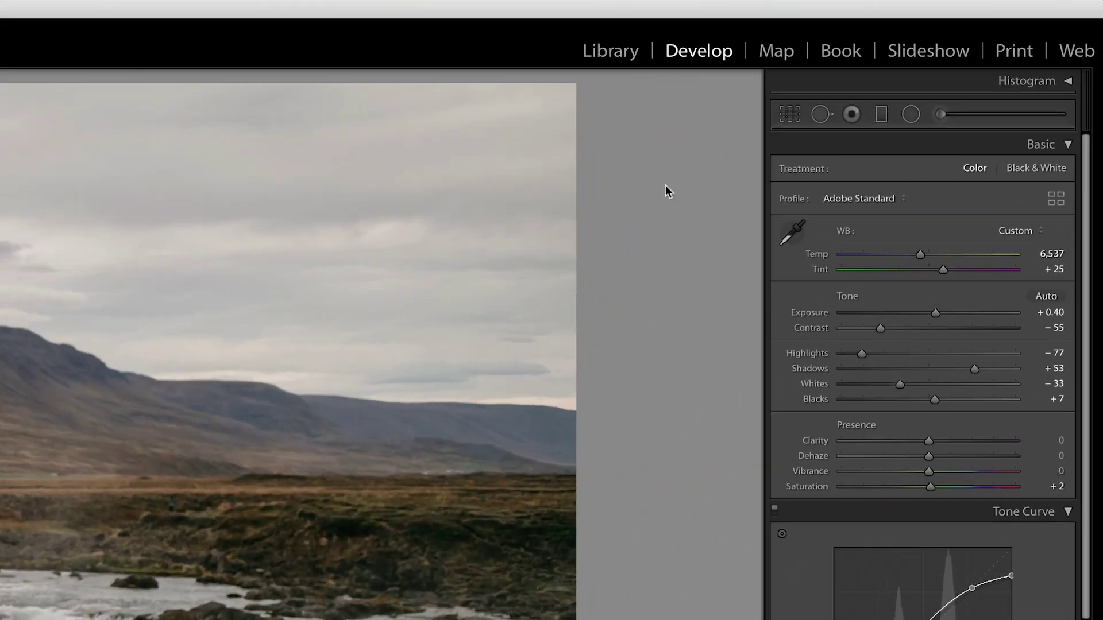
{"action": "left_click", "coordinate": [977, 116]}
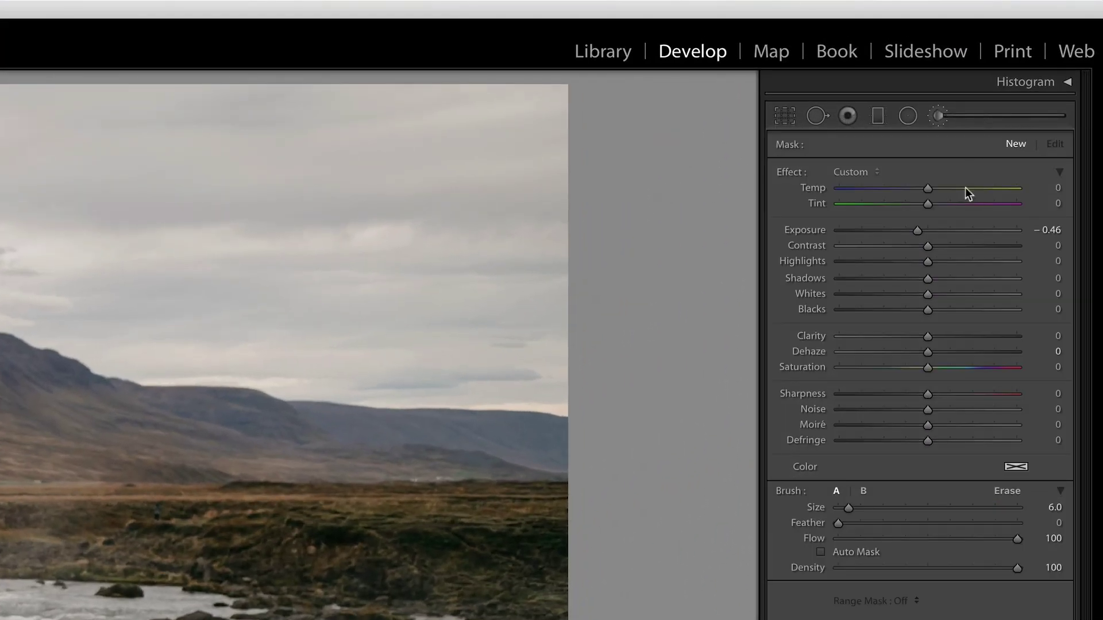
{"action": "left_click", "coordinate": [915, 522]}
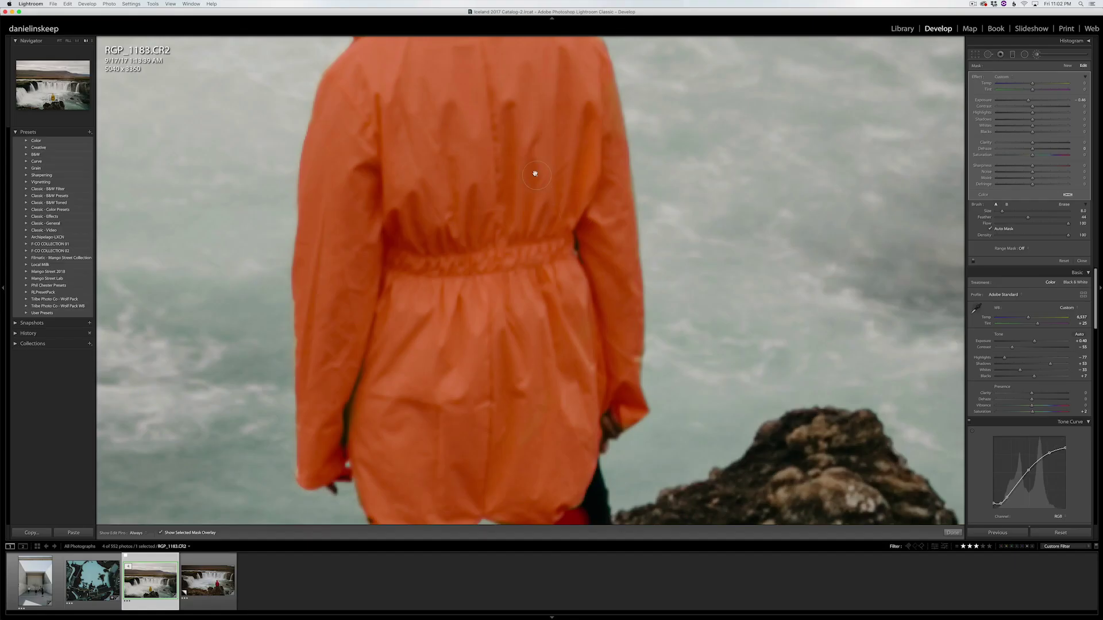
- Brush the mask over the jacket's right sleeve and hood, erasing spill from the hood edge and right knee
{"action": "left_click_drag", "start_coordinate": [572, 83], "coordinate": [700, 214]}
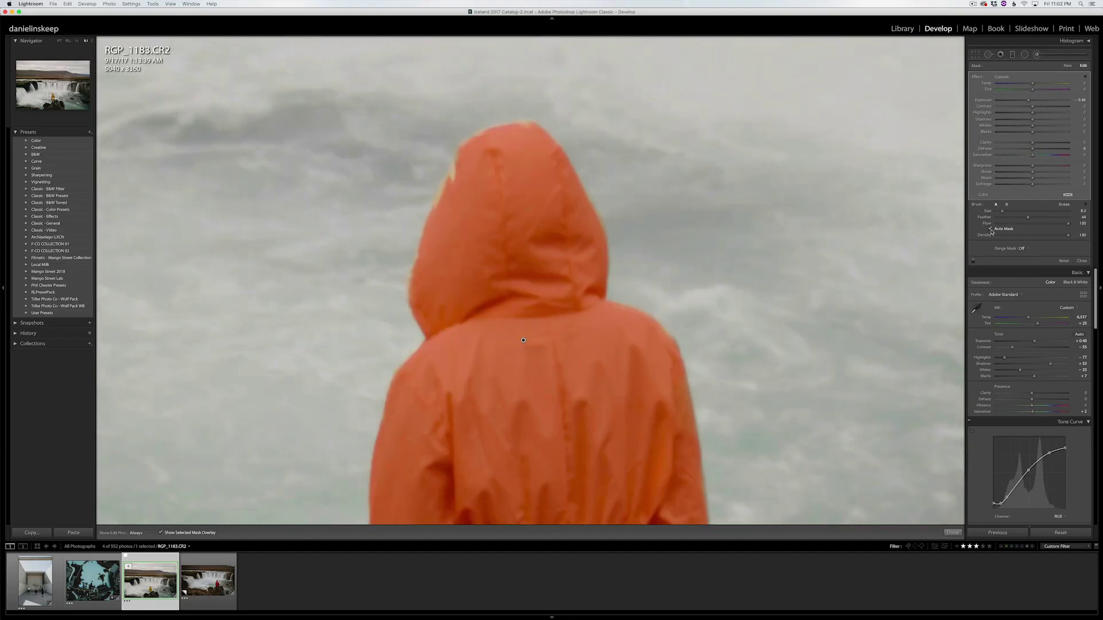
{"action": "left_click_drag", "start_coordinate": [452, 180], "coordinate": [466, 153]}
{"action": "left_click_drag", "start_coordinate": [410, 284], "coordinate": [409, 245]}
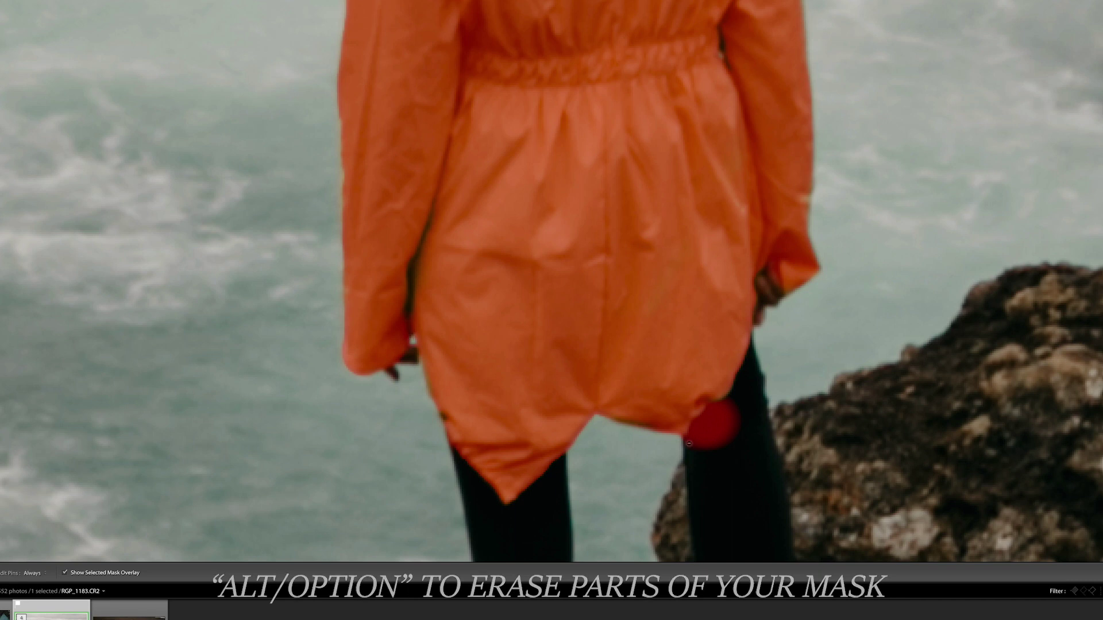
{"action": "mouse_move", "coordinate": [715, 436]}
{"action": "left_mouse_down"}
{"action": "mouse_move", "coordinate": [721, 417]}
{"action": "mouse_move", "coordinate": [699, 421]}
{"action": "mouse_move", "coordinate": [727, 406]}
{"action": "left_mouse_up"}
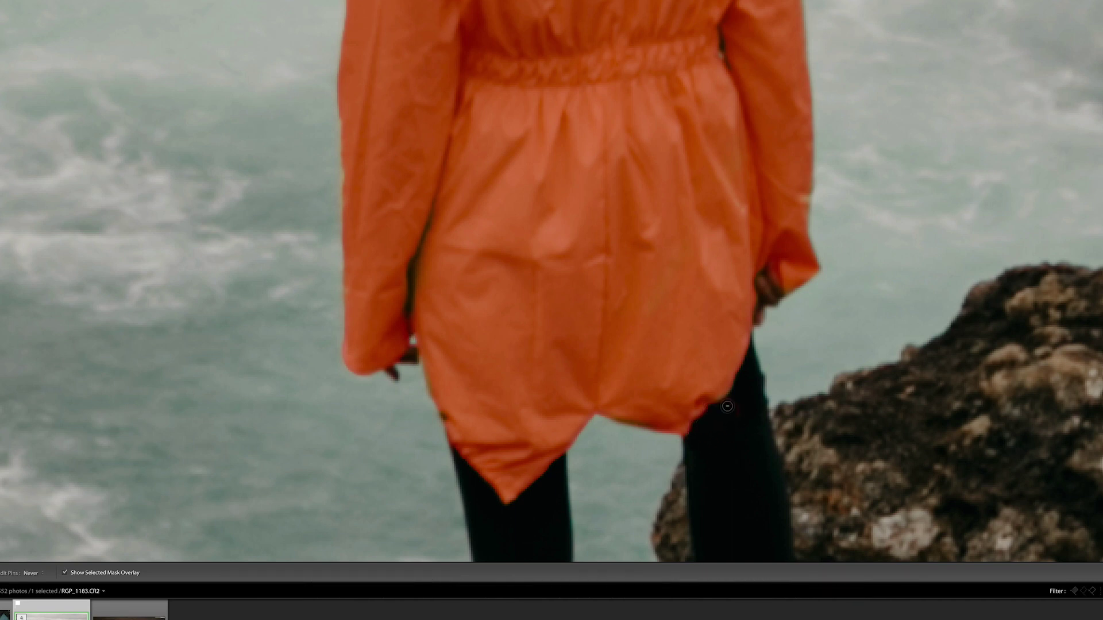
{"action": "key", "text": "h"}
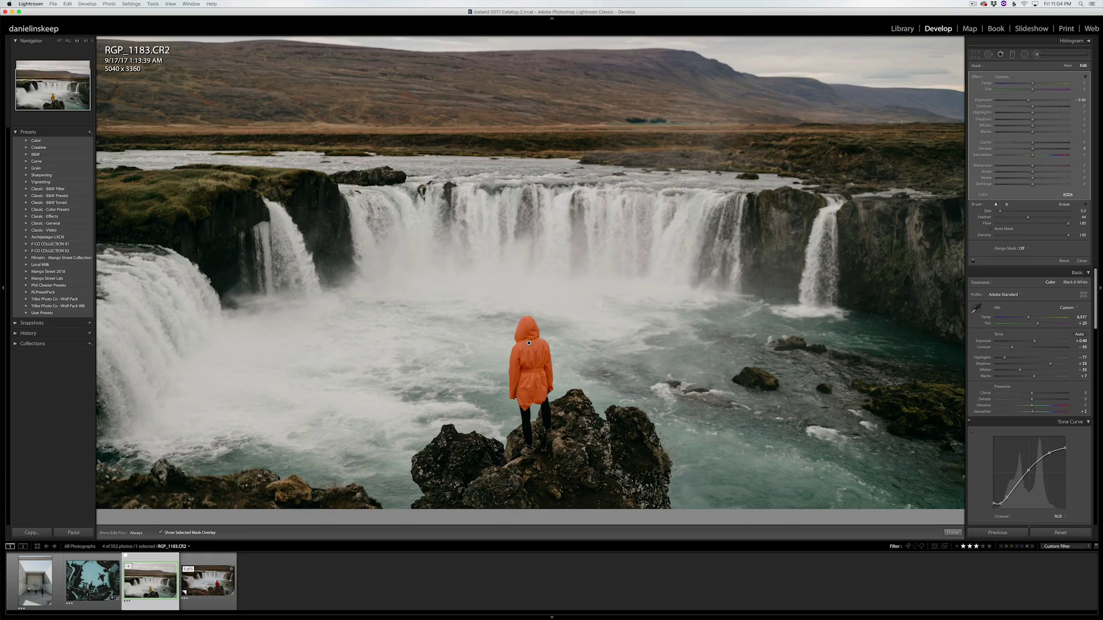
- Set the jacket mask's Exposure to 0.00 and Saturation to −100, then zoom in on the hiker
{"action": "left_click_drag", "start_coordinate": [1028, 100], "coordinate": [1033, 101]}
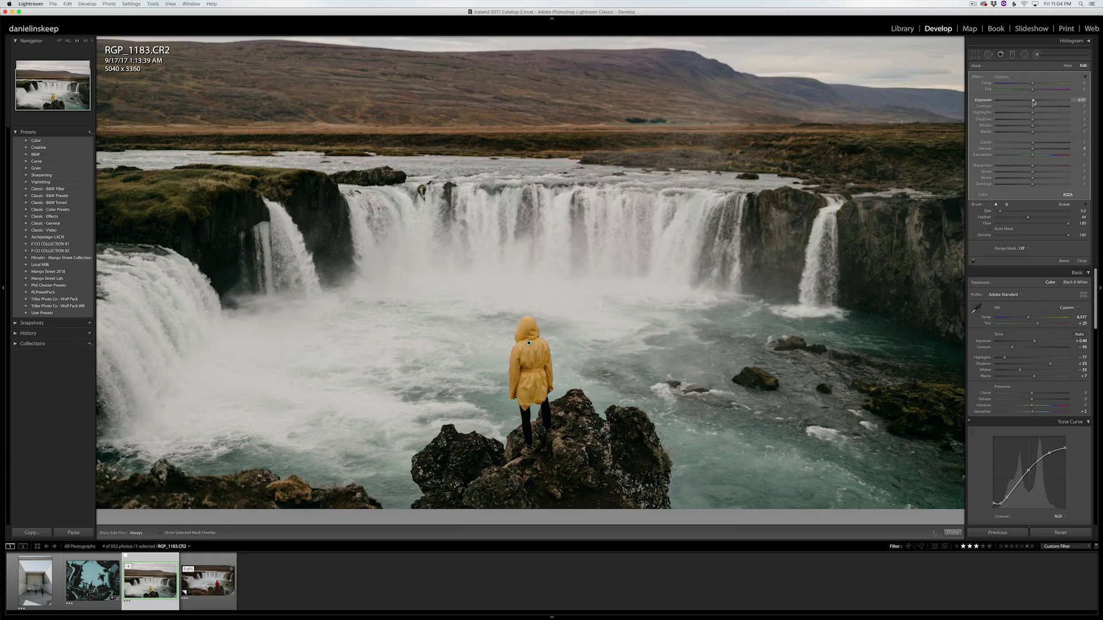
{"action": "left_click", "coordinate": [1077, 107]}
{"action": "left_click_drag", "start_coordinate": [1032, 156], "coordinate": [983, 157]}
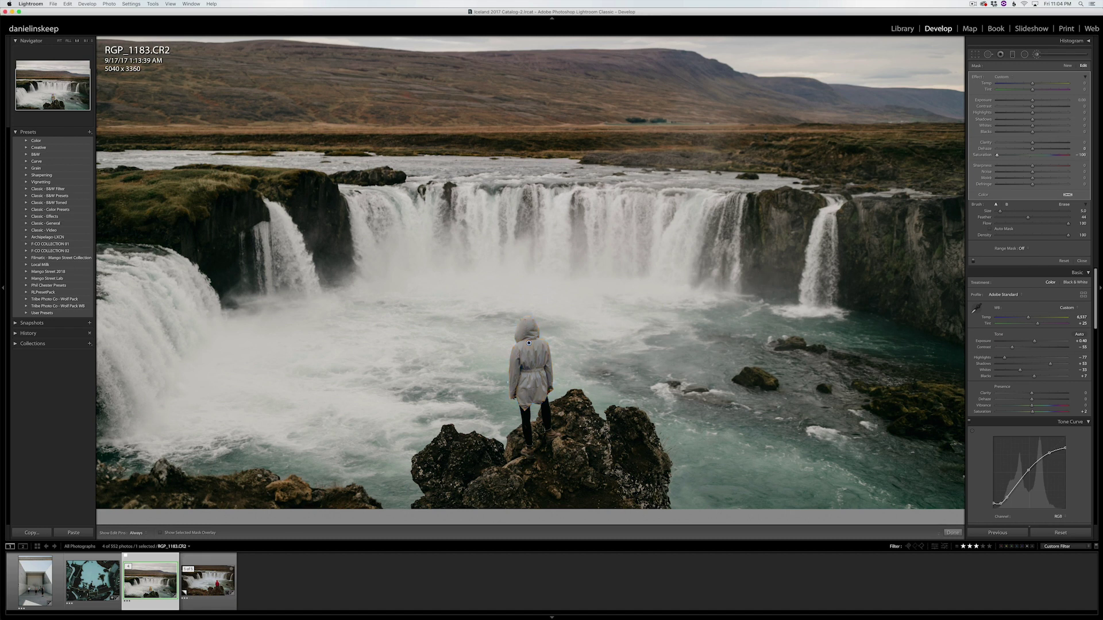
{"action": "key", "text": "z"}
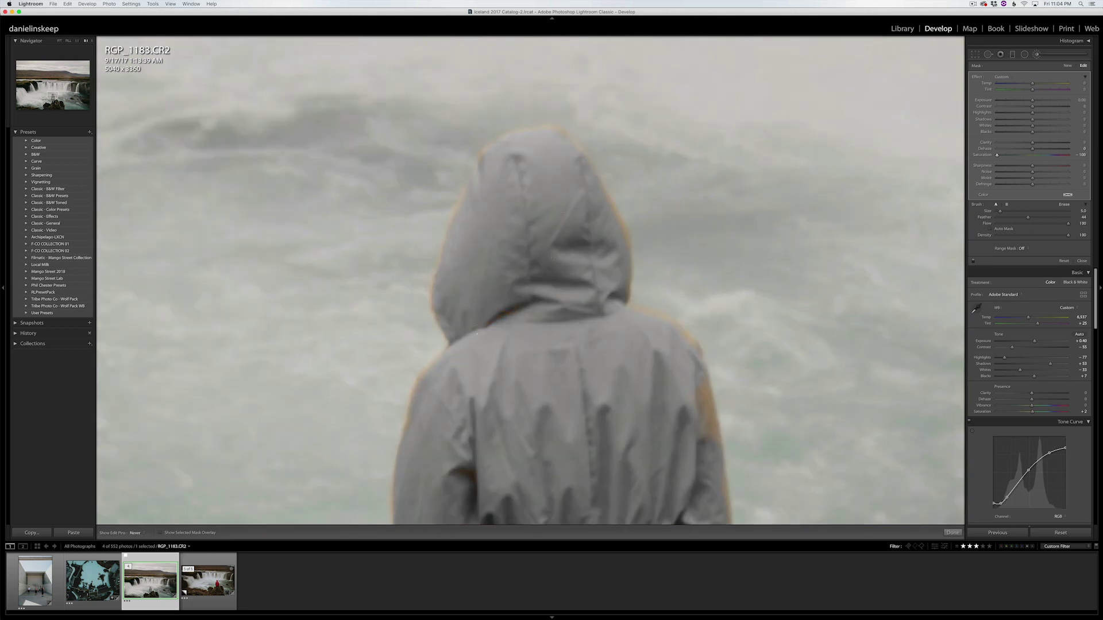
{"action": "scroll", "coordinate": [634, 313], "scroll_direction": "down", "scroll_amount": 10}
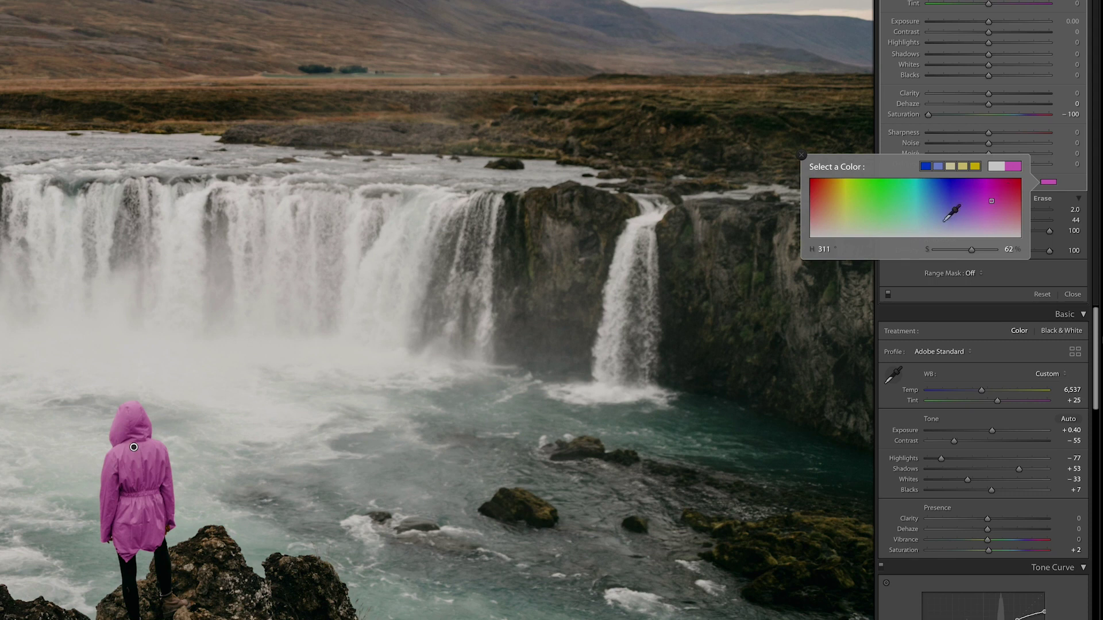
- Lower the pink tint's saturation to 50 and close the Adjustment Brush
{"action": "left_click_drag", "start_coordinate": [992, 201], "coordinate": [993, 197]}
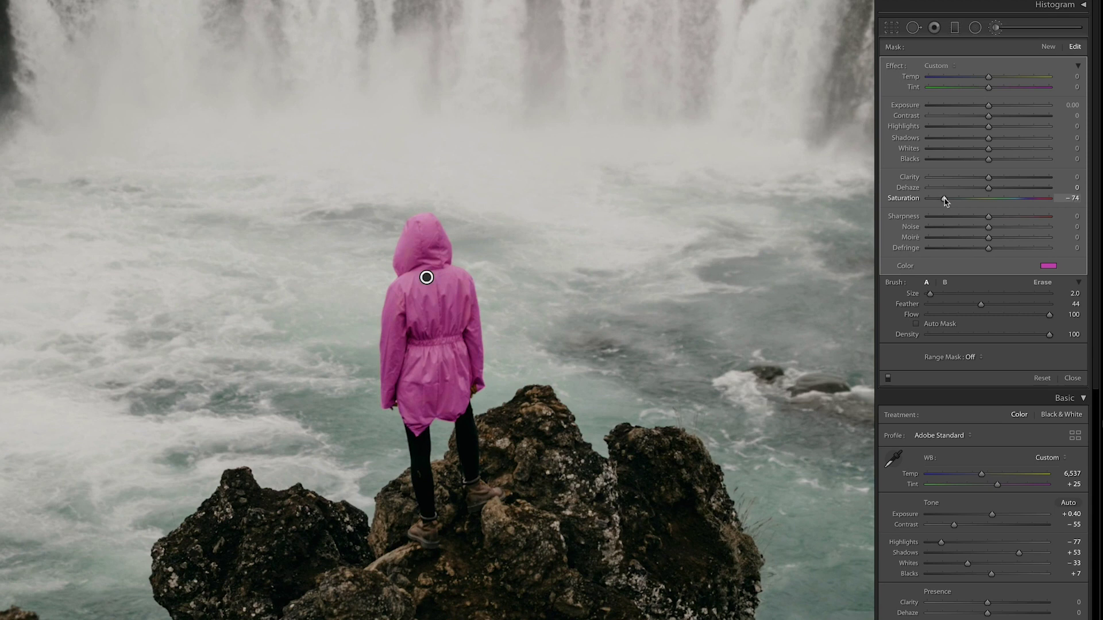
{"action": "key", "text": "k"}
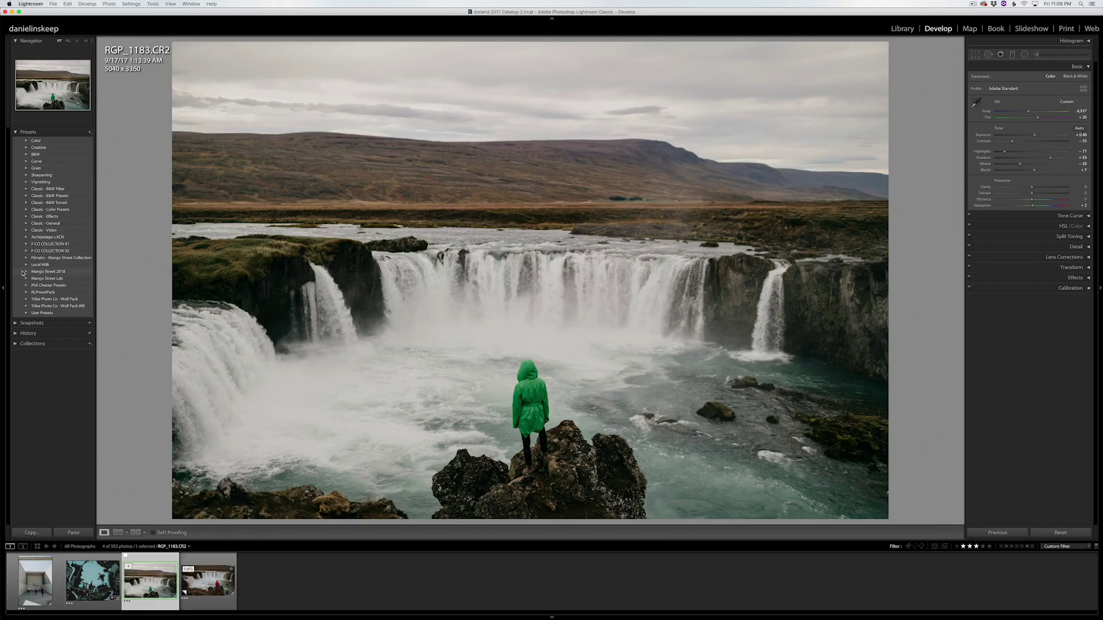
- Try the MS Moody and MS Landscape presets, ending on MS Portrait +
{"action": "left_click", "coordinate": [49, 320]}
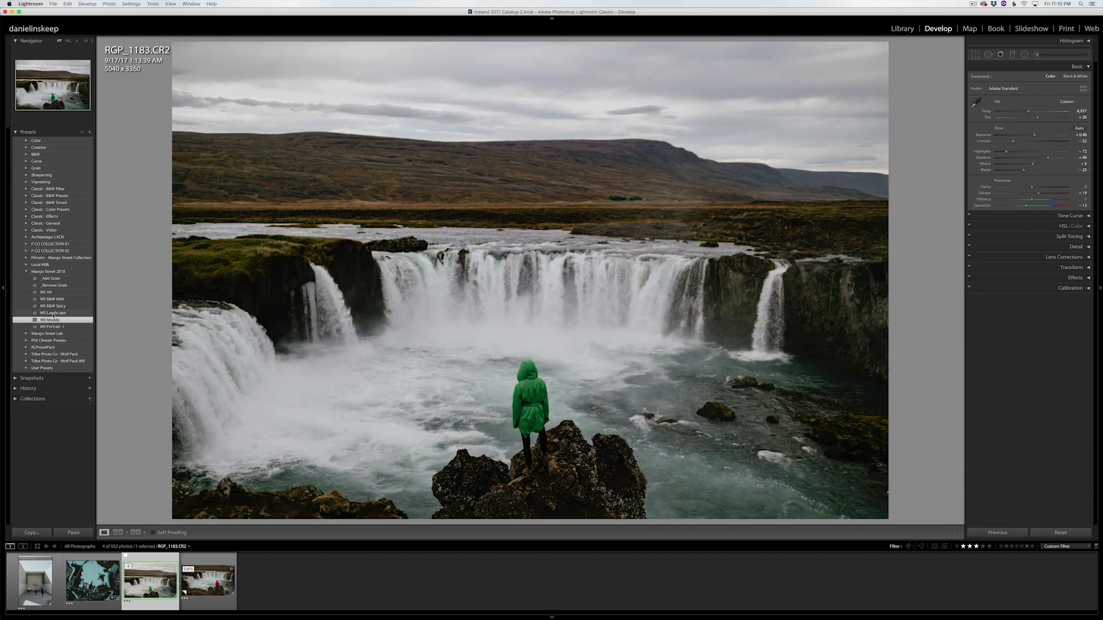
{"action": "left_click", "coordinate": [53, 313]}
{"action": "left_click", "coordinate": [49, 291]}
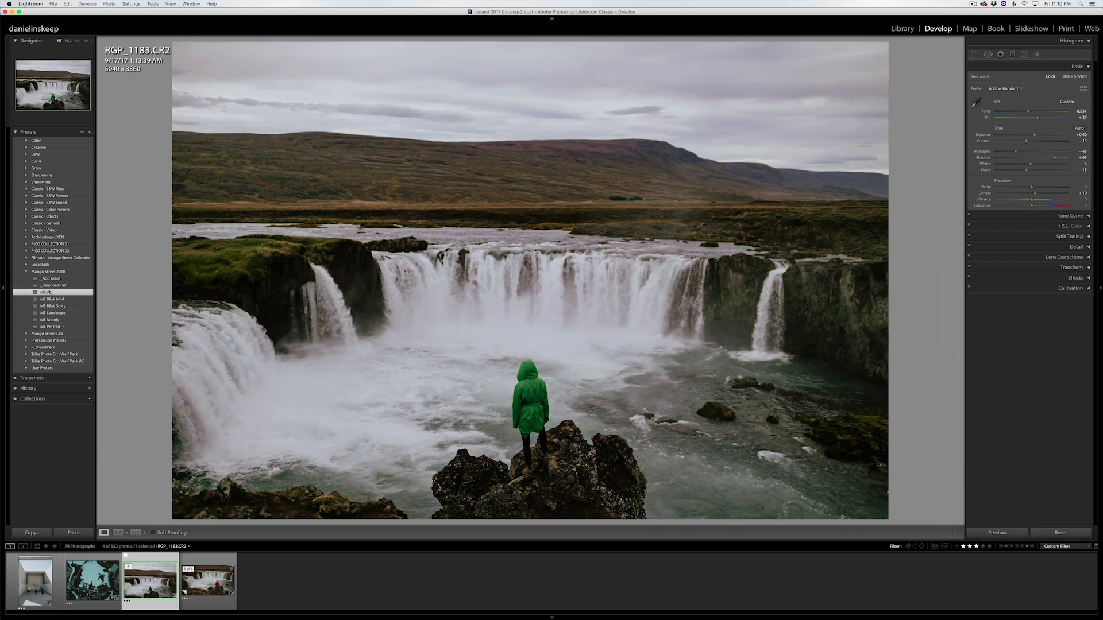
{"action": "left_click", "coordinate": [56, 327]}
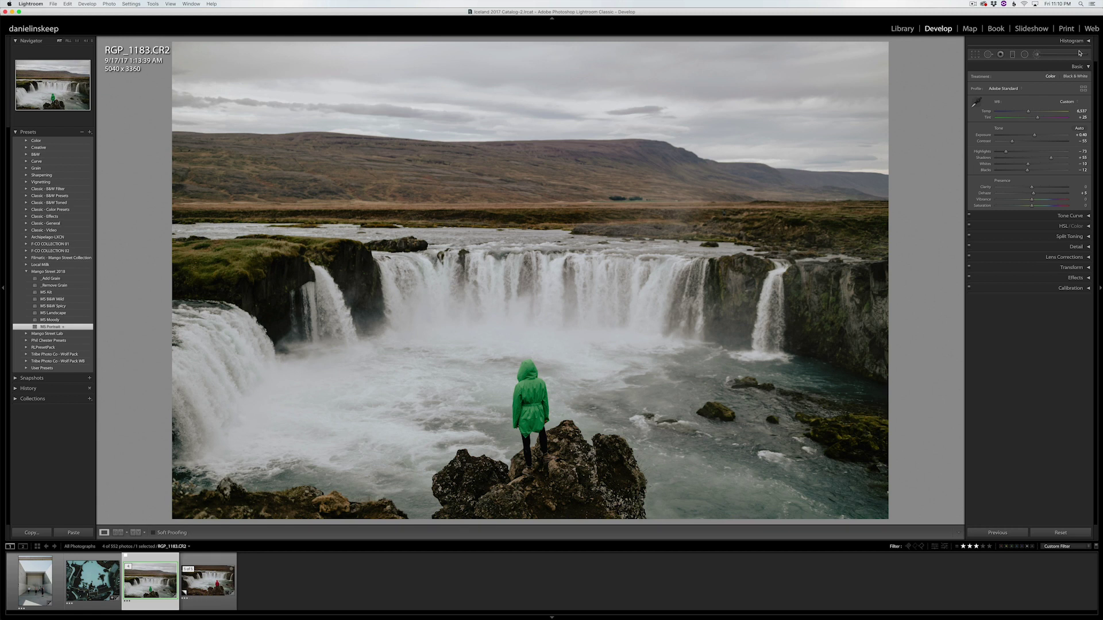
- Reopen the brush, move to the next photo, and zoom to 3:1 on the man in the red jacket
{"action": "key", "text": "k"}
{"action": "key", "text": "Right"}
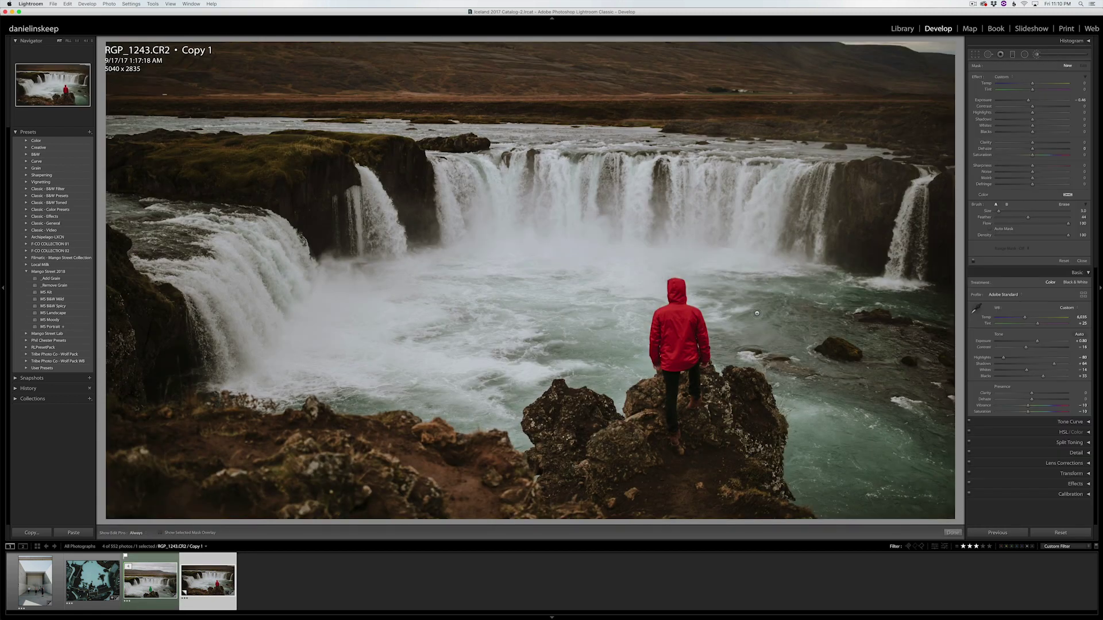
{"action": "key", "text": "z"}
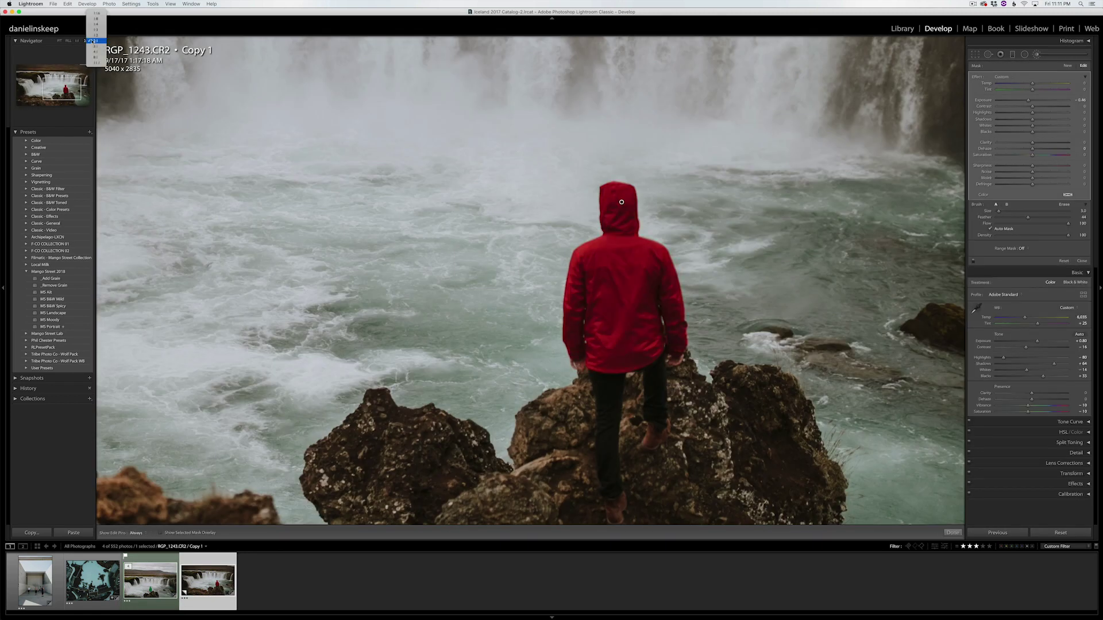
{"action": "left_click", "coordinate": [94, 41]}
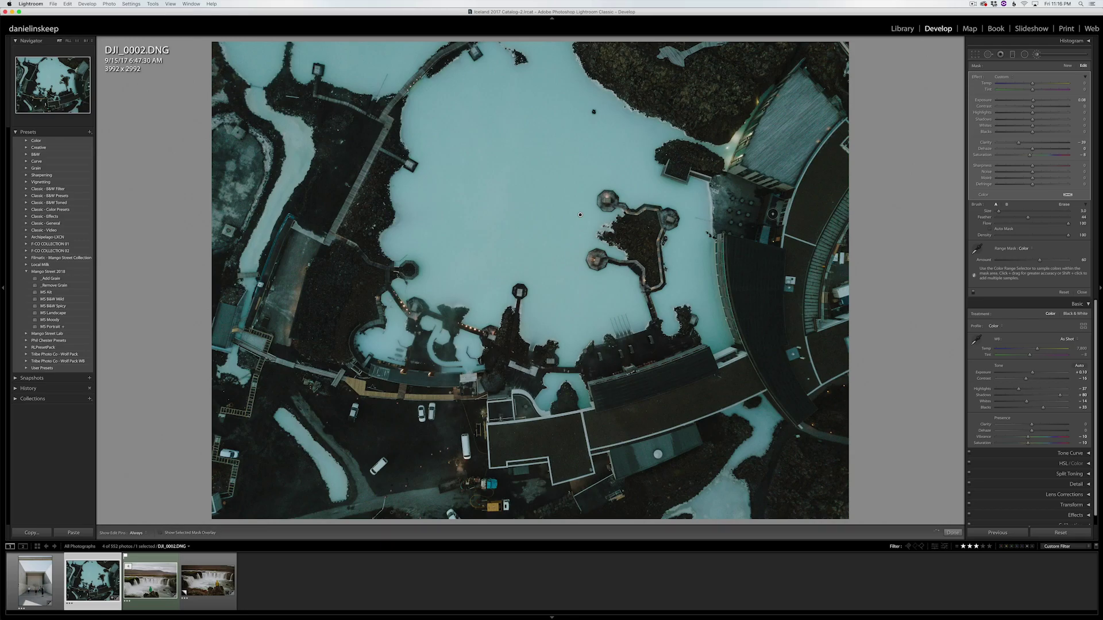
- Choose a tint colour for the lagoon mask in the colour picker
{"action": "left_click", "coordinate": [1067, 195]}
{"action": "left_click", "coordinate": [1035, 202]}
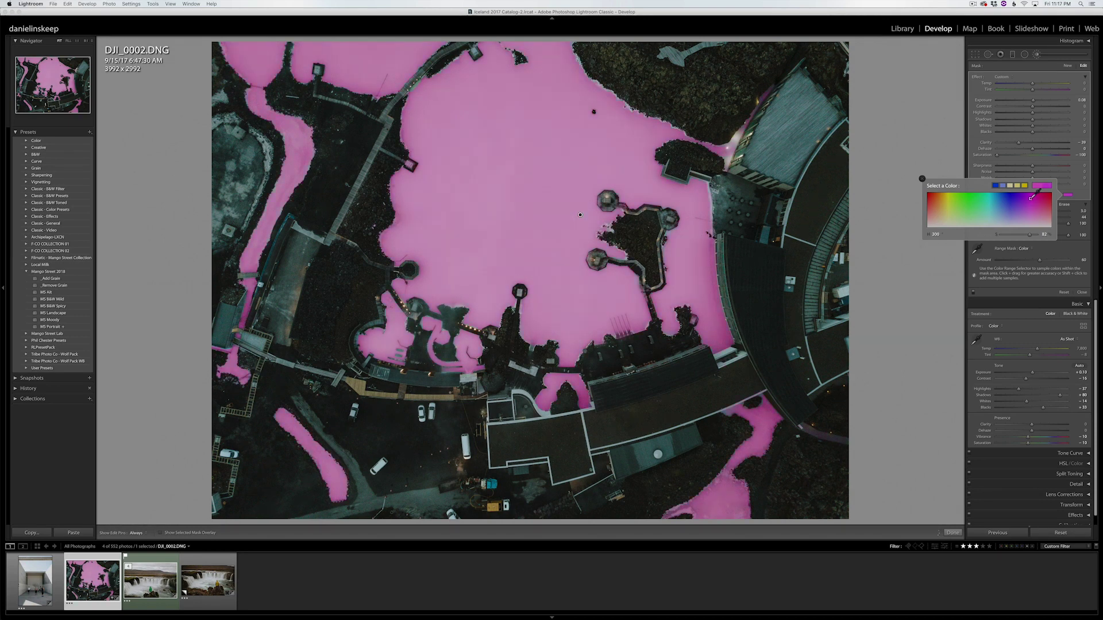
{"action": "left_click", "coordinate": [1067, 194]}
{"action": "left_click", "coordinate": [1085, 195]}
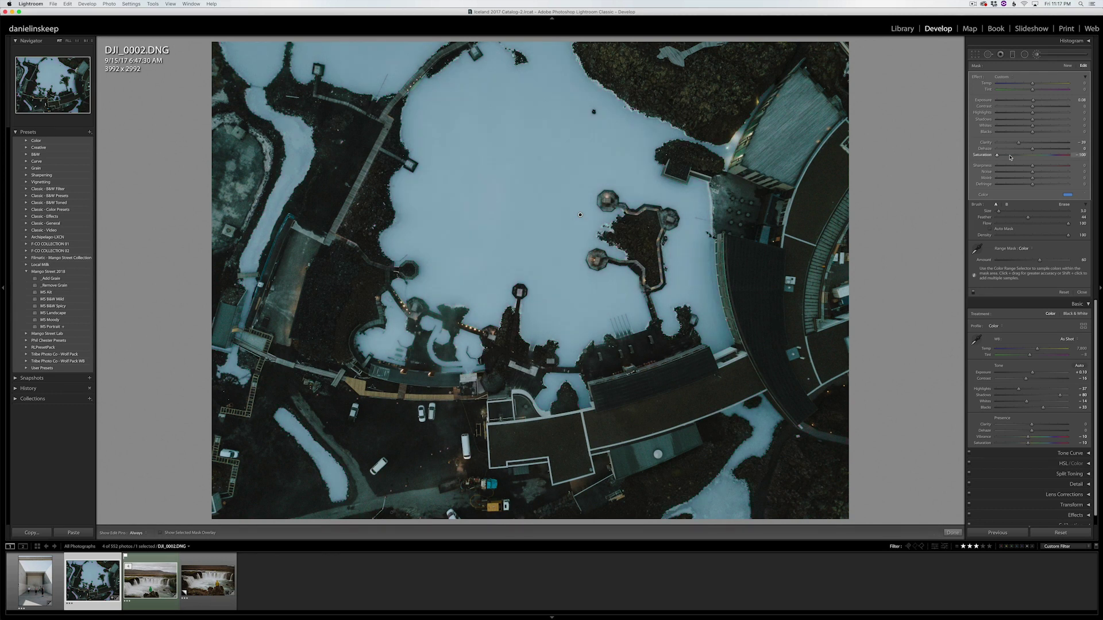
- Raise the mask saturation so the water turns cyan, then bring up the handball-court photo
{"action": "left_click", "coordinate": [1085, 195]}
{"action": "left_click", "coordinate": [1085, 194]}
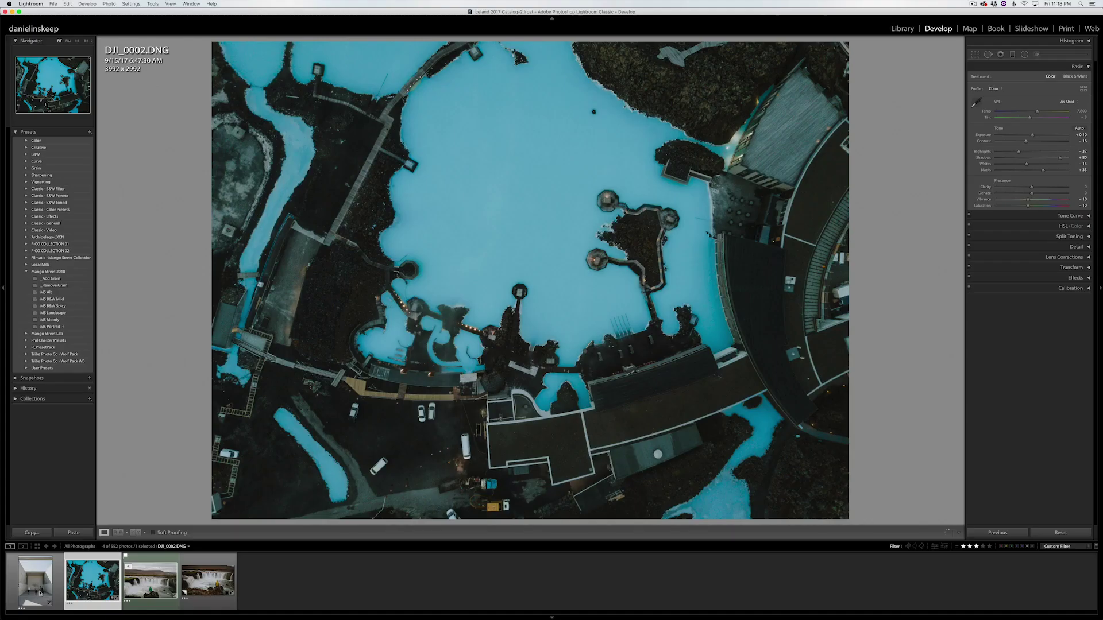
{"action": "left_click", "coordinate": [39, 593]}
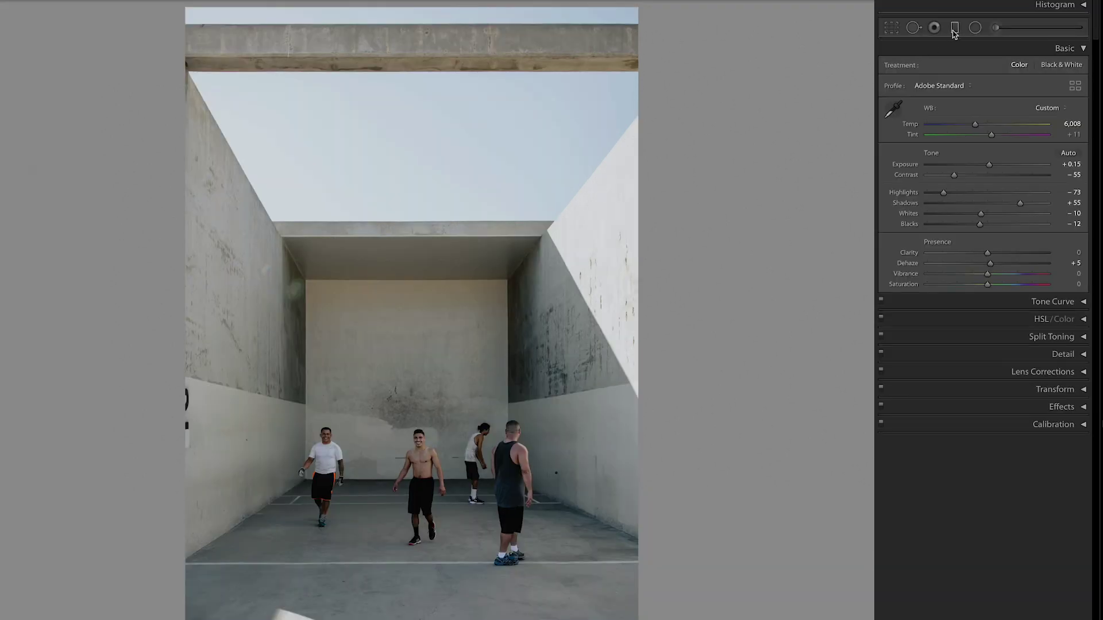
- Drag a graduated filter down from the ceiling edge and limit it to the sky with a Color range mask
{"action": "left_click", "coordinate": [1012, 54]}
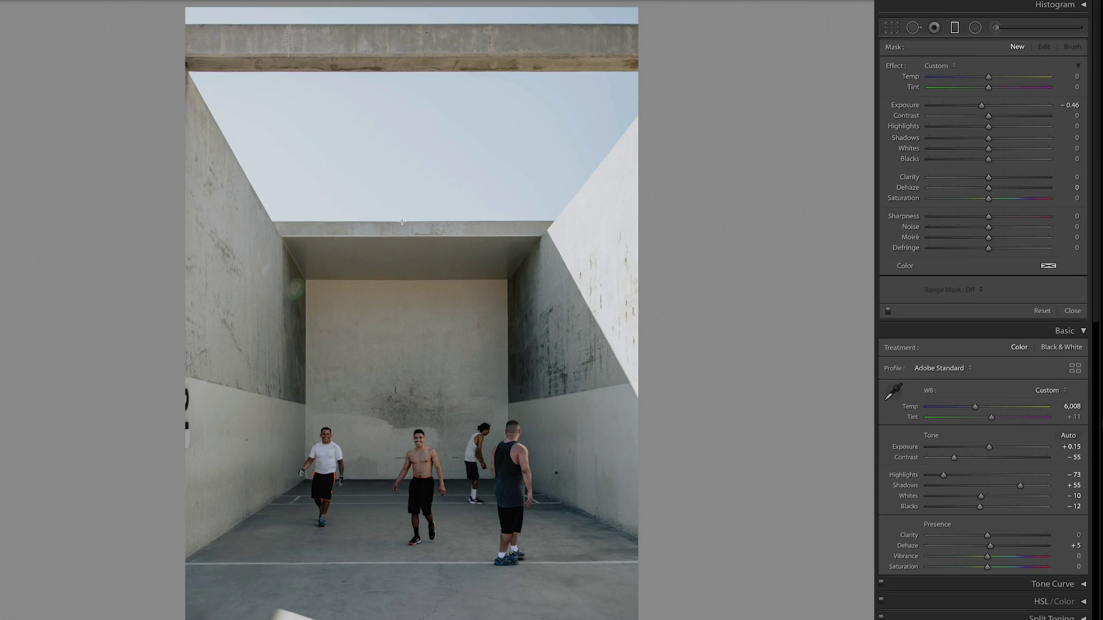
{"action": "left_click_drag", "start_coordinate": [402, 222], "coordinate": [417, 259]}
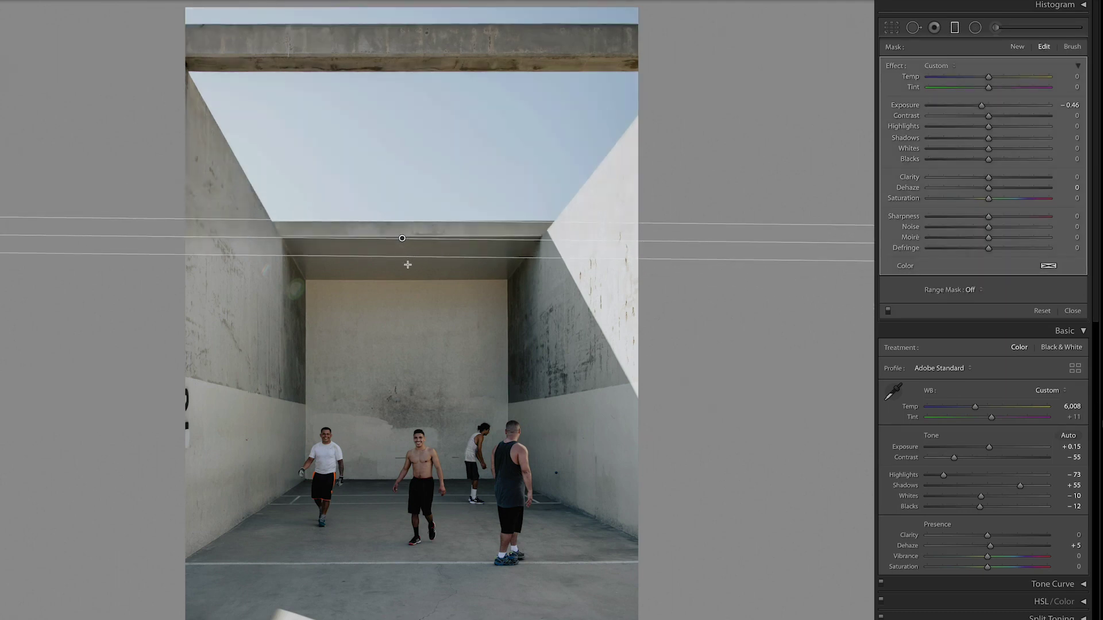
{"action": "left_click", "coordinate": [970, 291]}
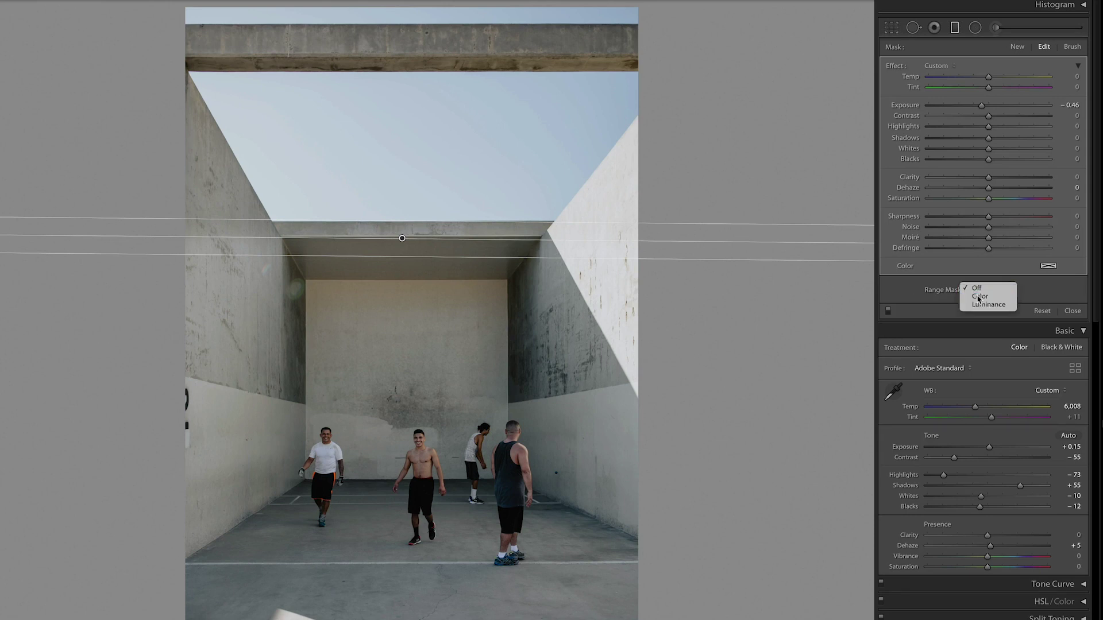
{"action": "left_click", "coordinate": [968, 299]}
{"action": "left_click", "coordinate": [893, 291]}
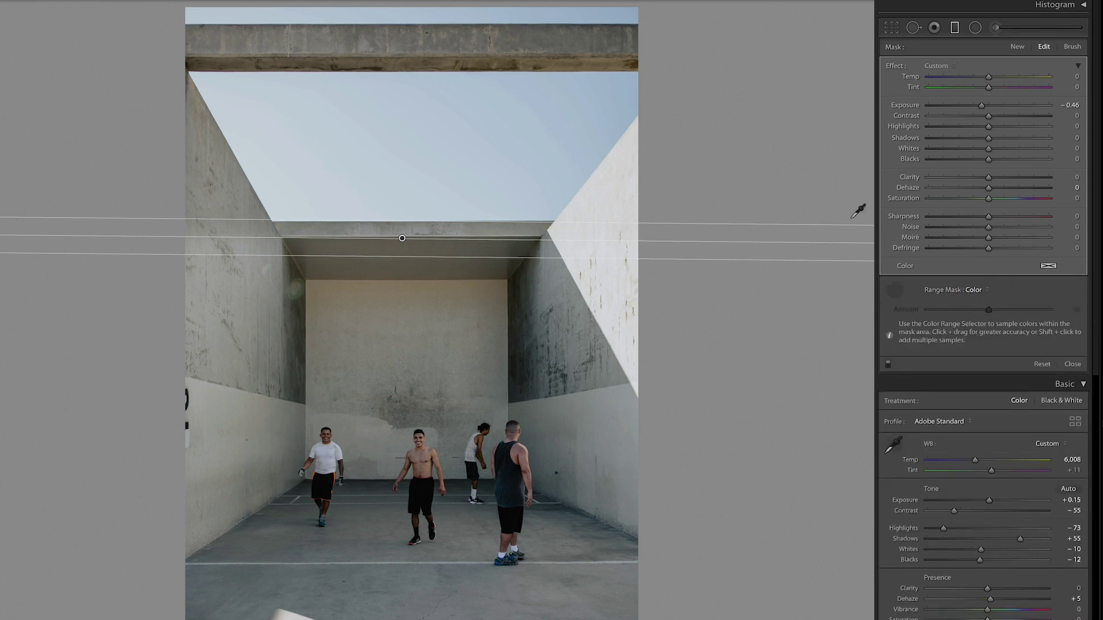
{"action": "left_click_drag", "start_coordinate": [382, 141], "coordinate": [427, 159]}
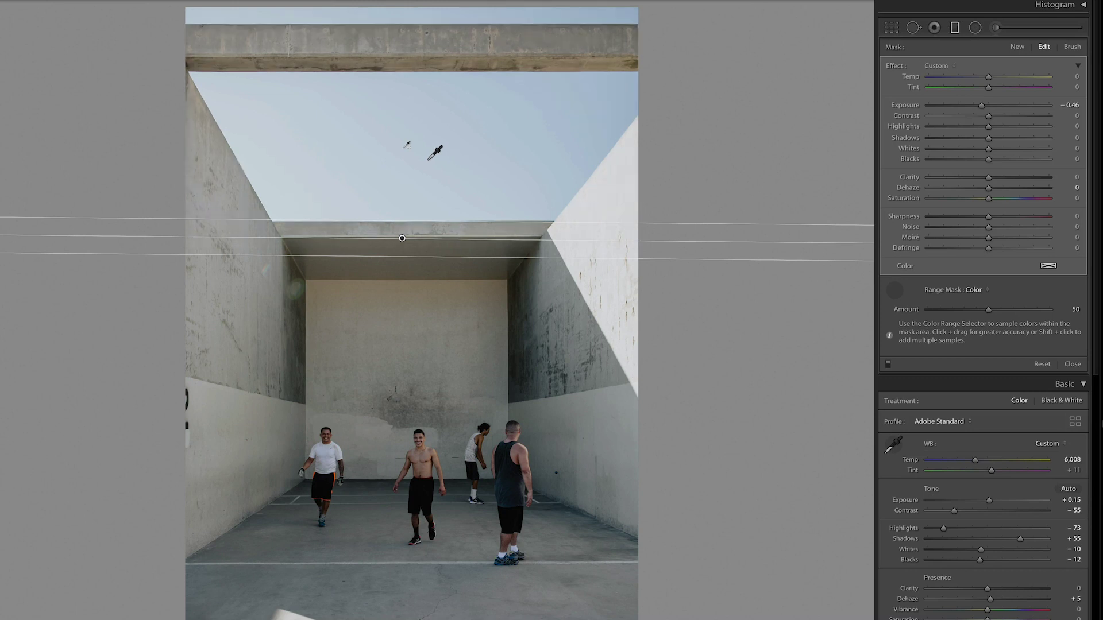
{"action": "key", "text": "o"}
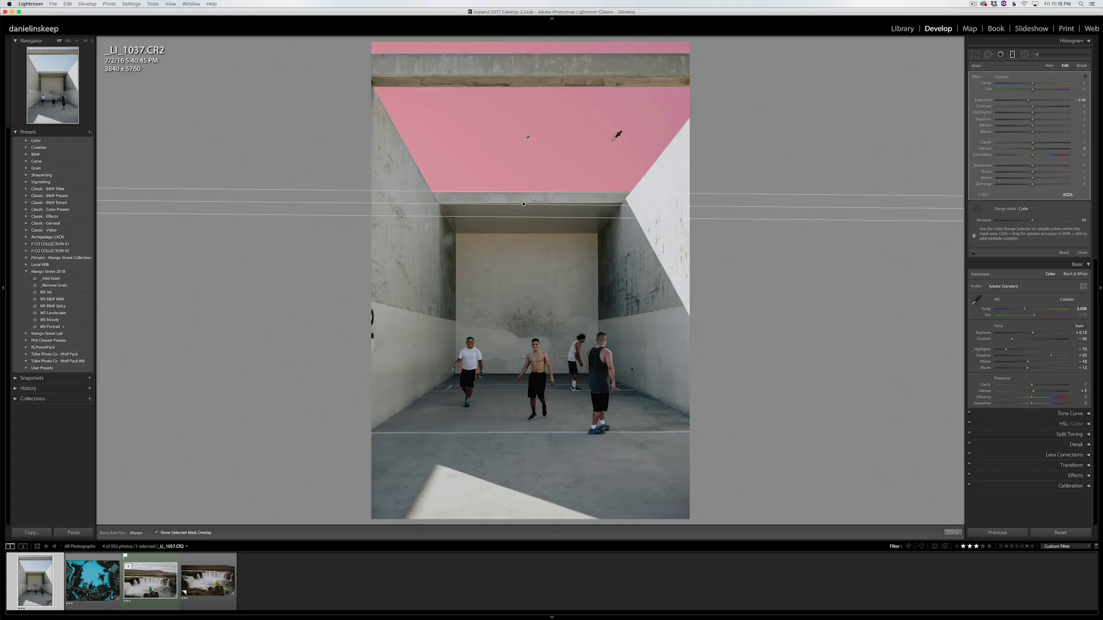
- Add a second sky sample, raise the range mask amount to about 60, and set Saturation to −100
{"action": "key", "text": "o"}
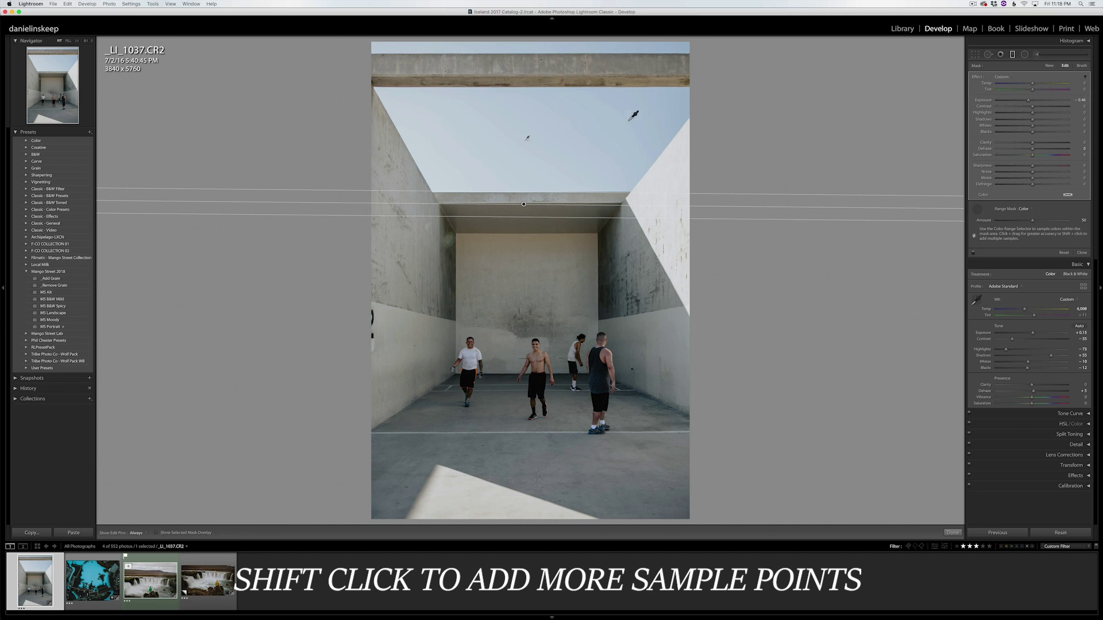
{"action": "left_click", "coordinate": [639, 112], "text": "shift"}
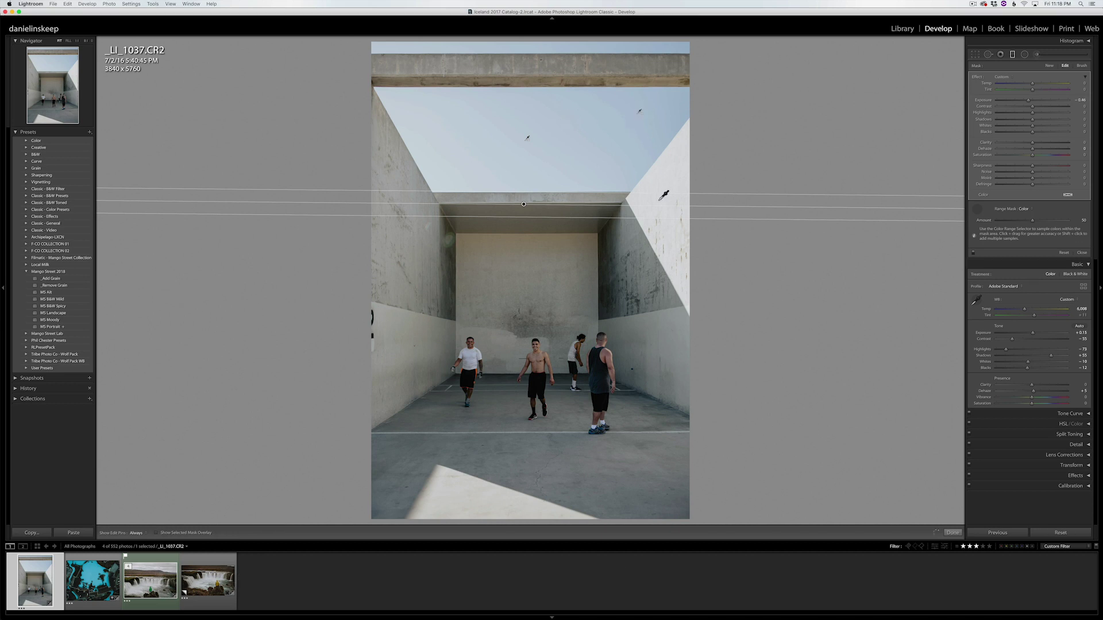
{"action": "key", "text": "o"}
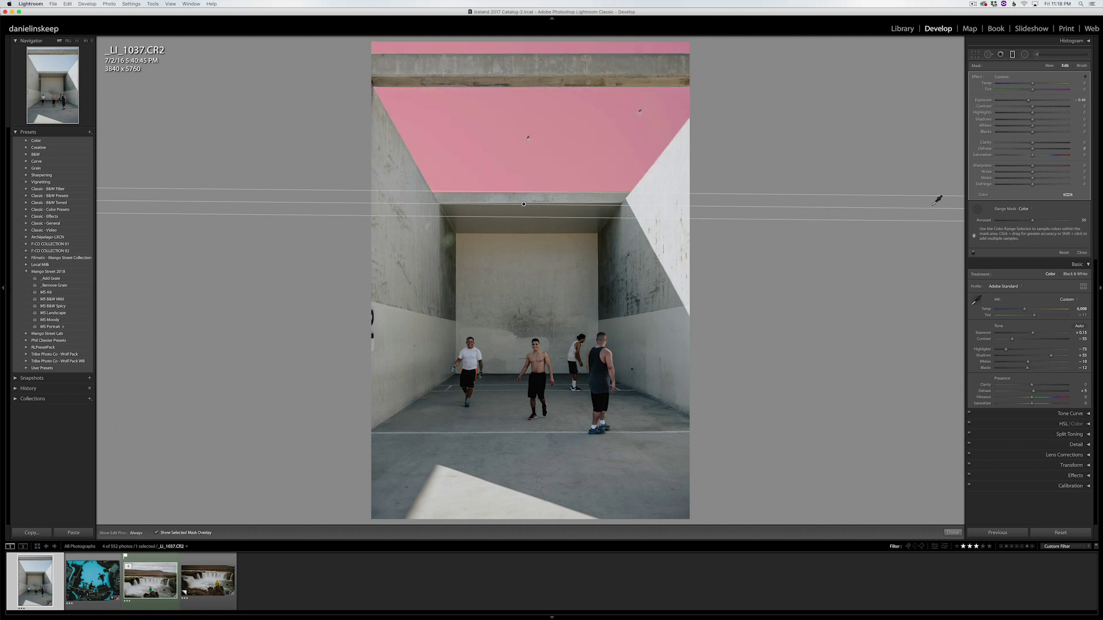
{"action": "left_click_drag", "start_coordinate": [1032, 220], "coordinate": [1039, 221]}
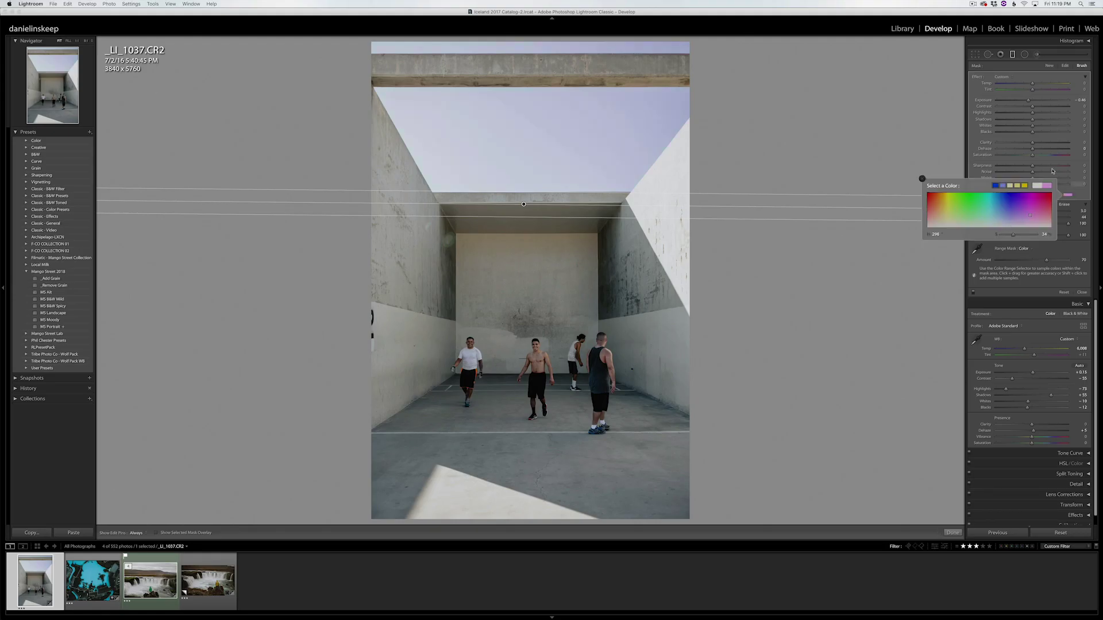
{"action": "left_click_drag", "start_coordinate": [1026, 155], "coordinate": [983, 165]}
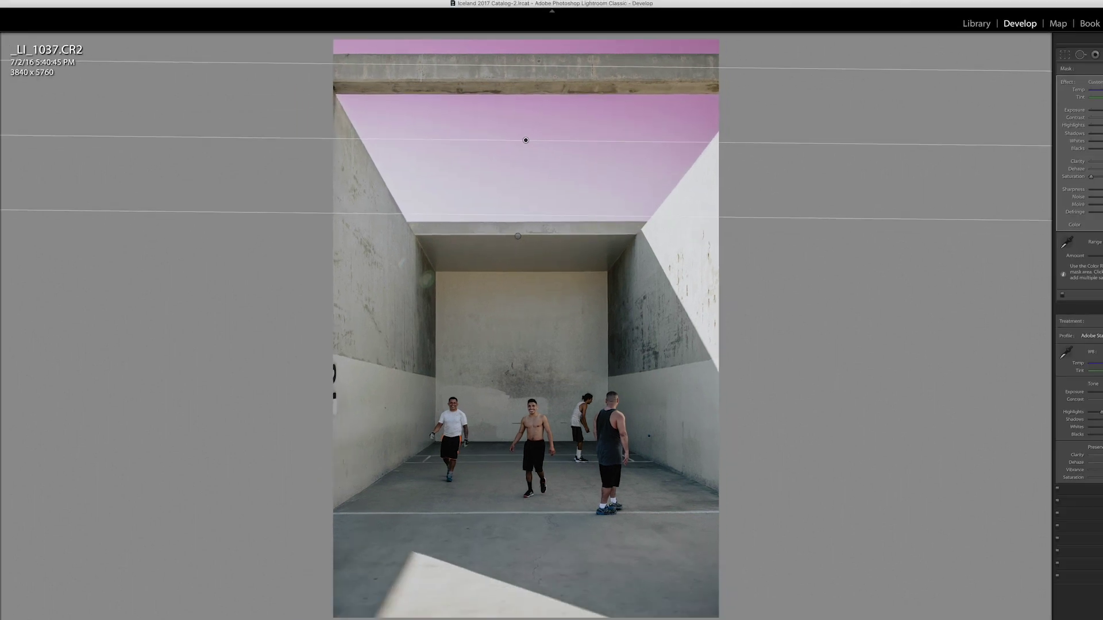
- Open the sky gradient's tint colour picker to choose a bluer hue
{"action": "left_click", "coordinate": [1067, 195]}
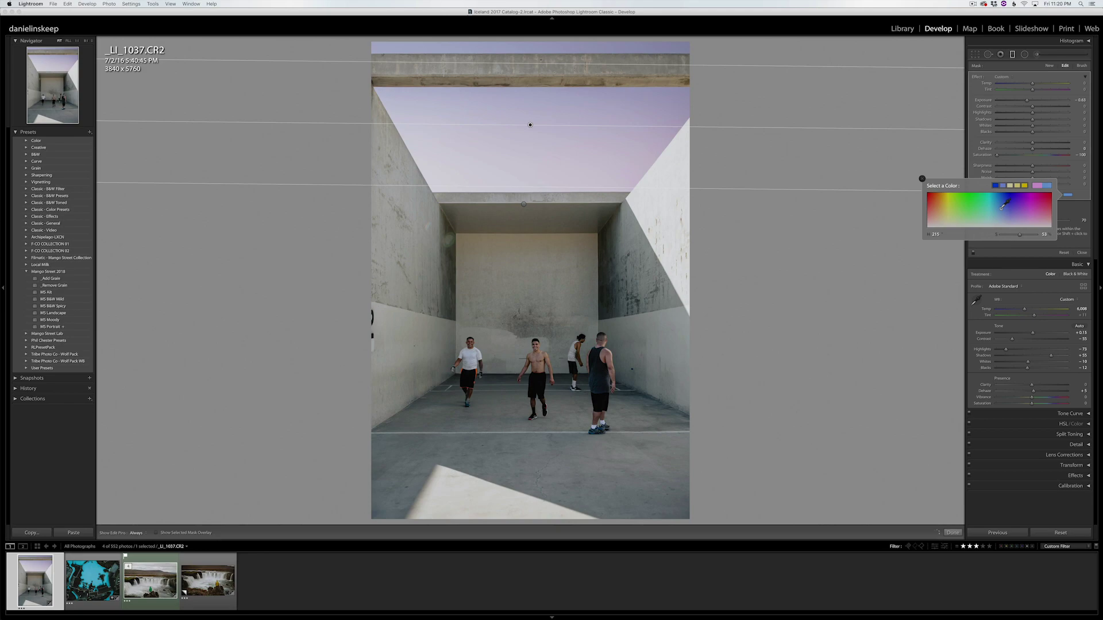